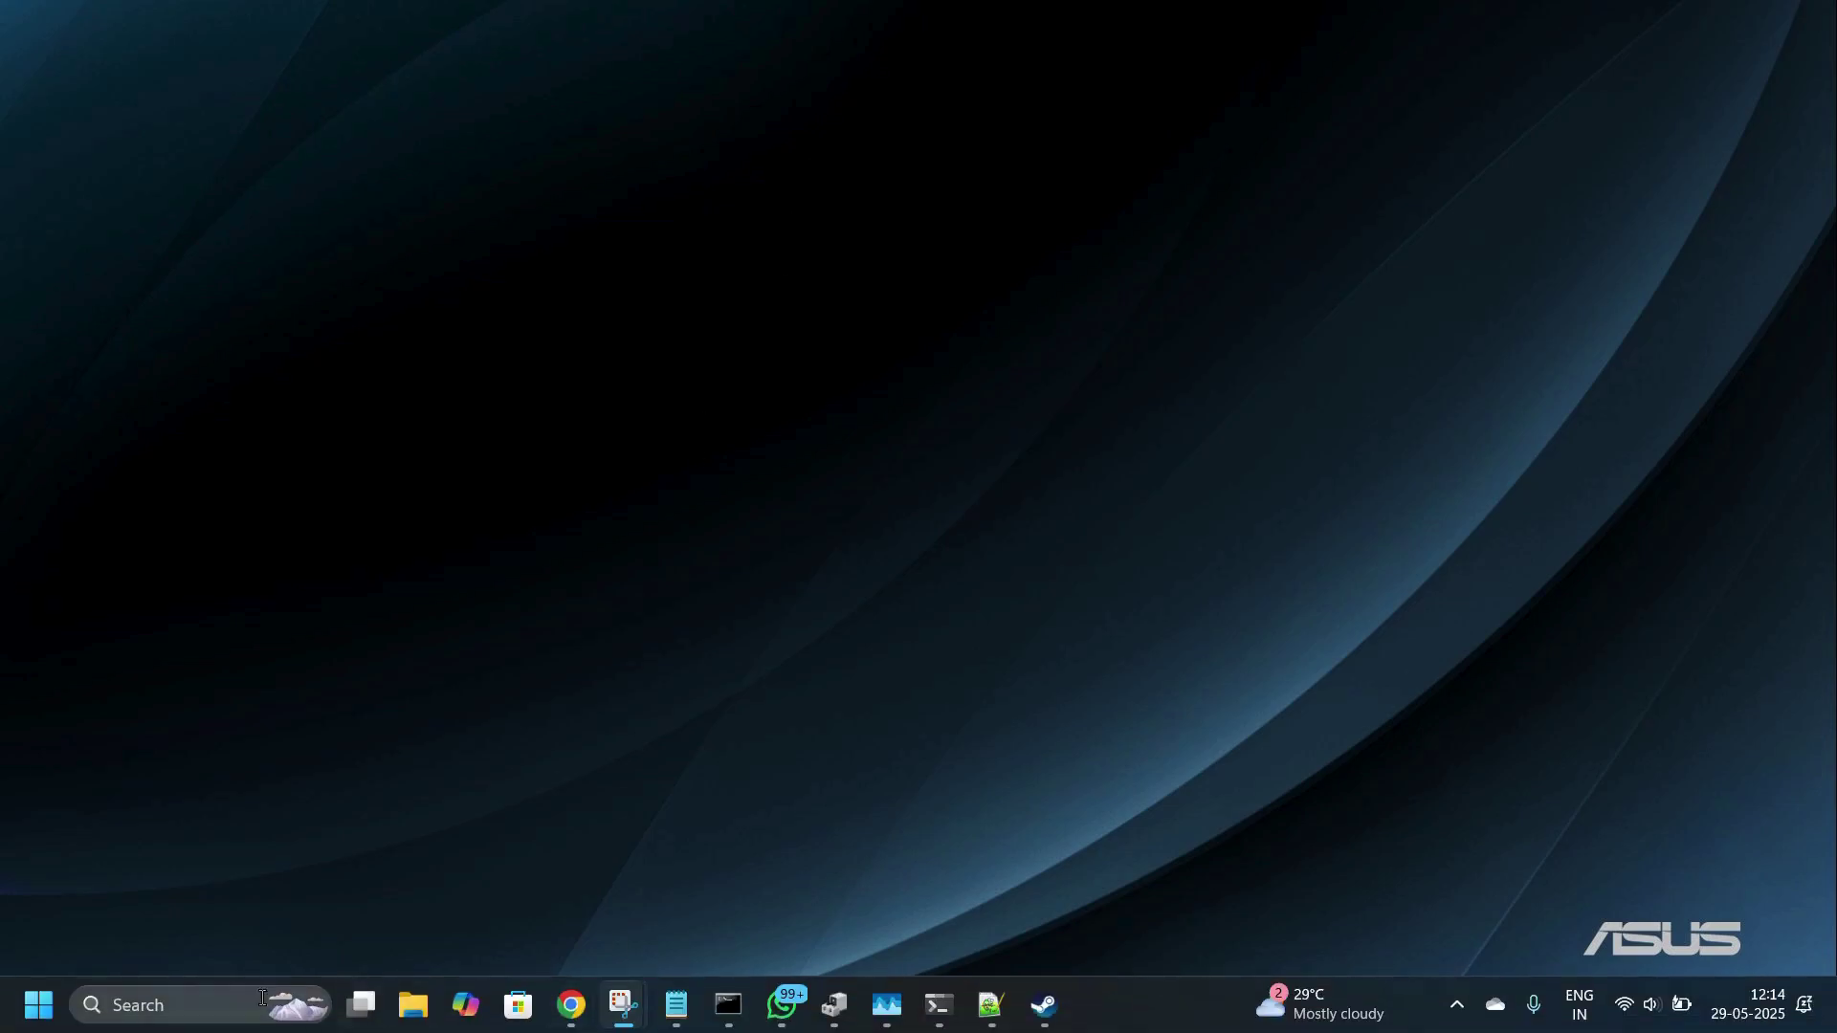
Bring up the Start button's quick-link menu to reach Settings
right_click(39, 1006)
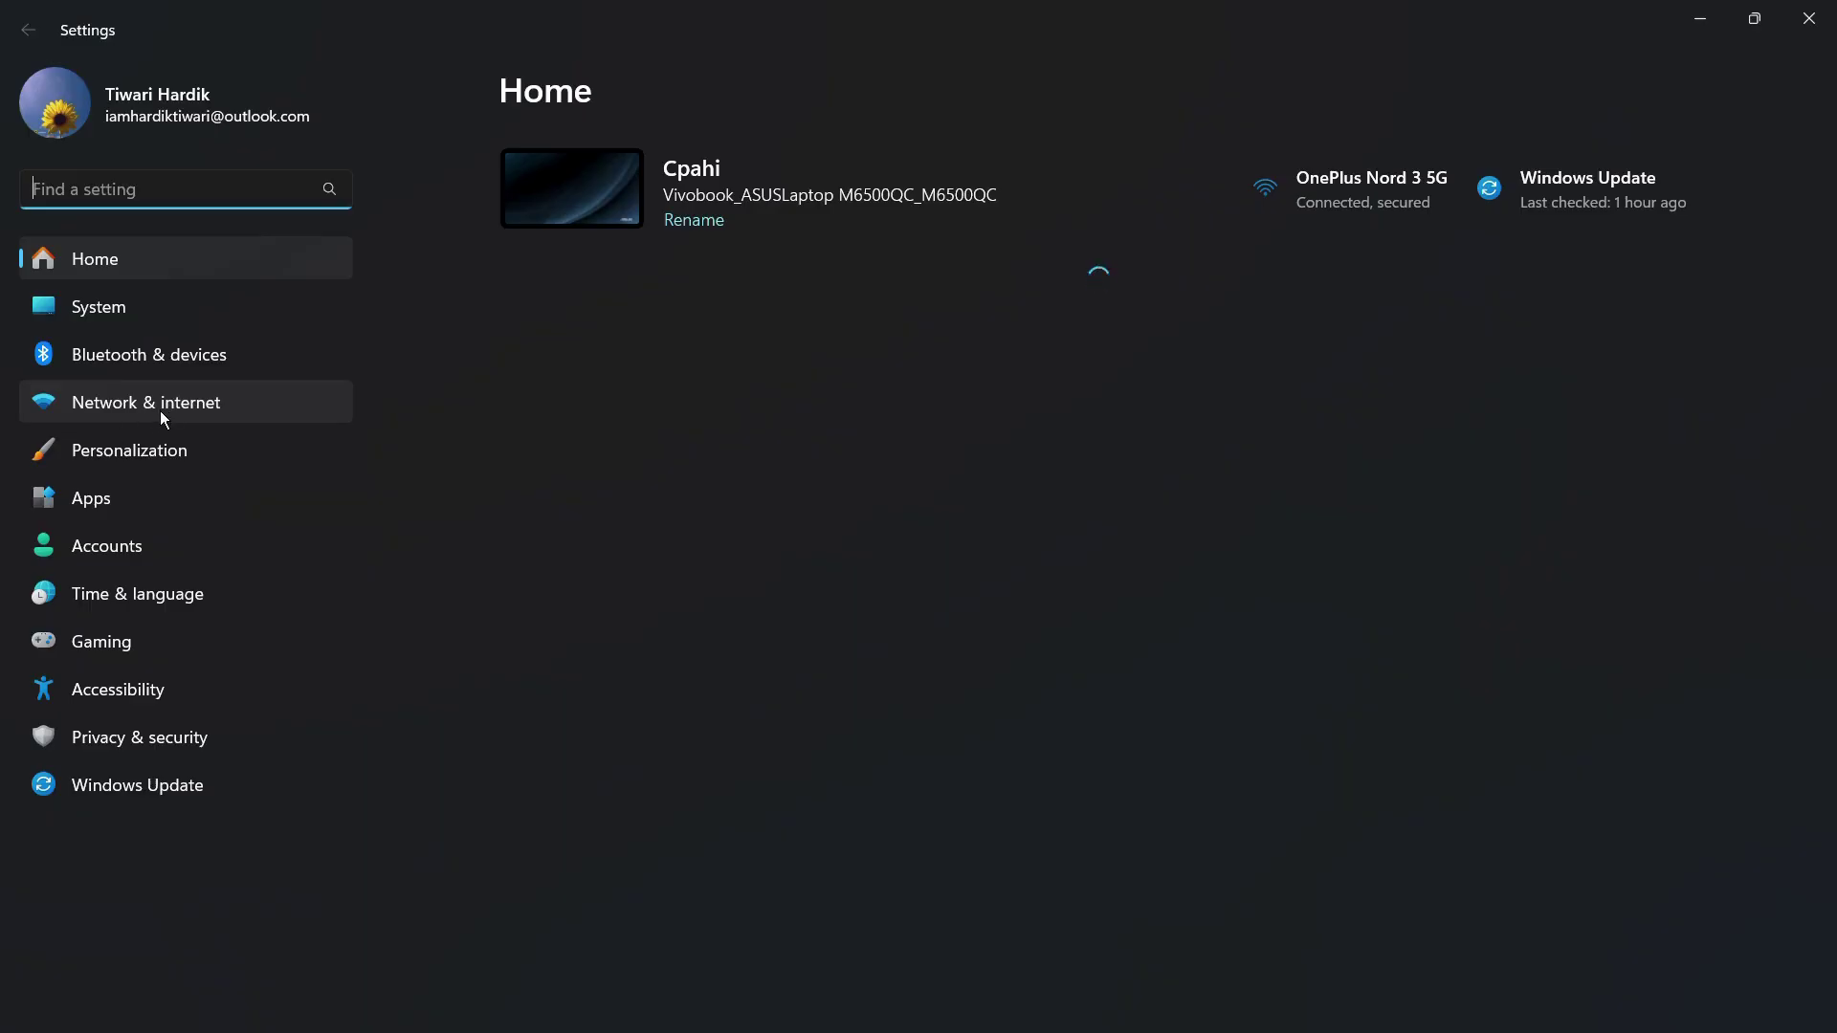
Switch the Settings view to the Network & internet page
left_click(160, 411)
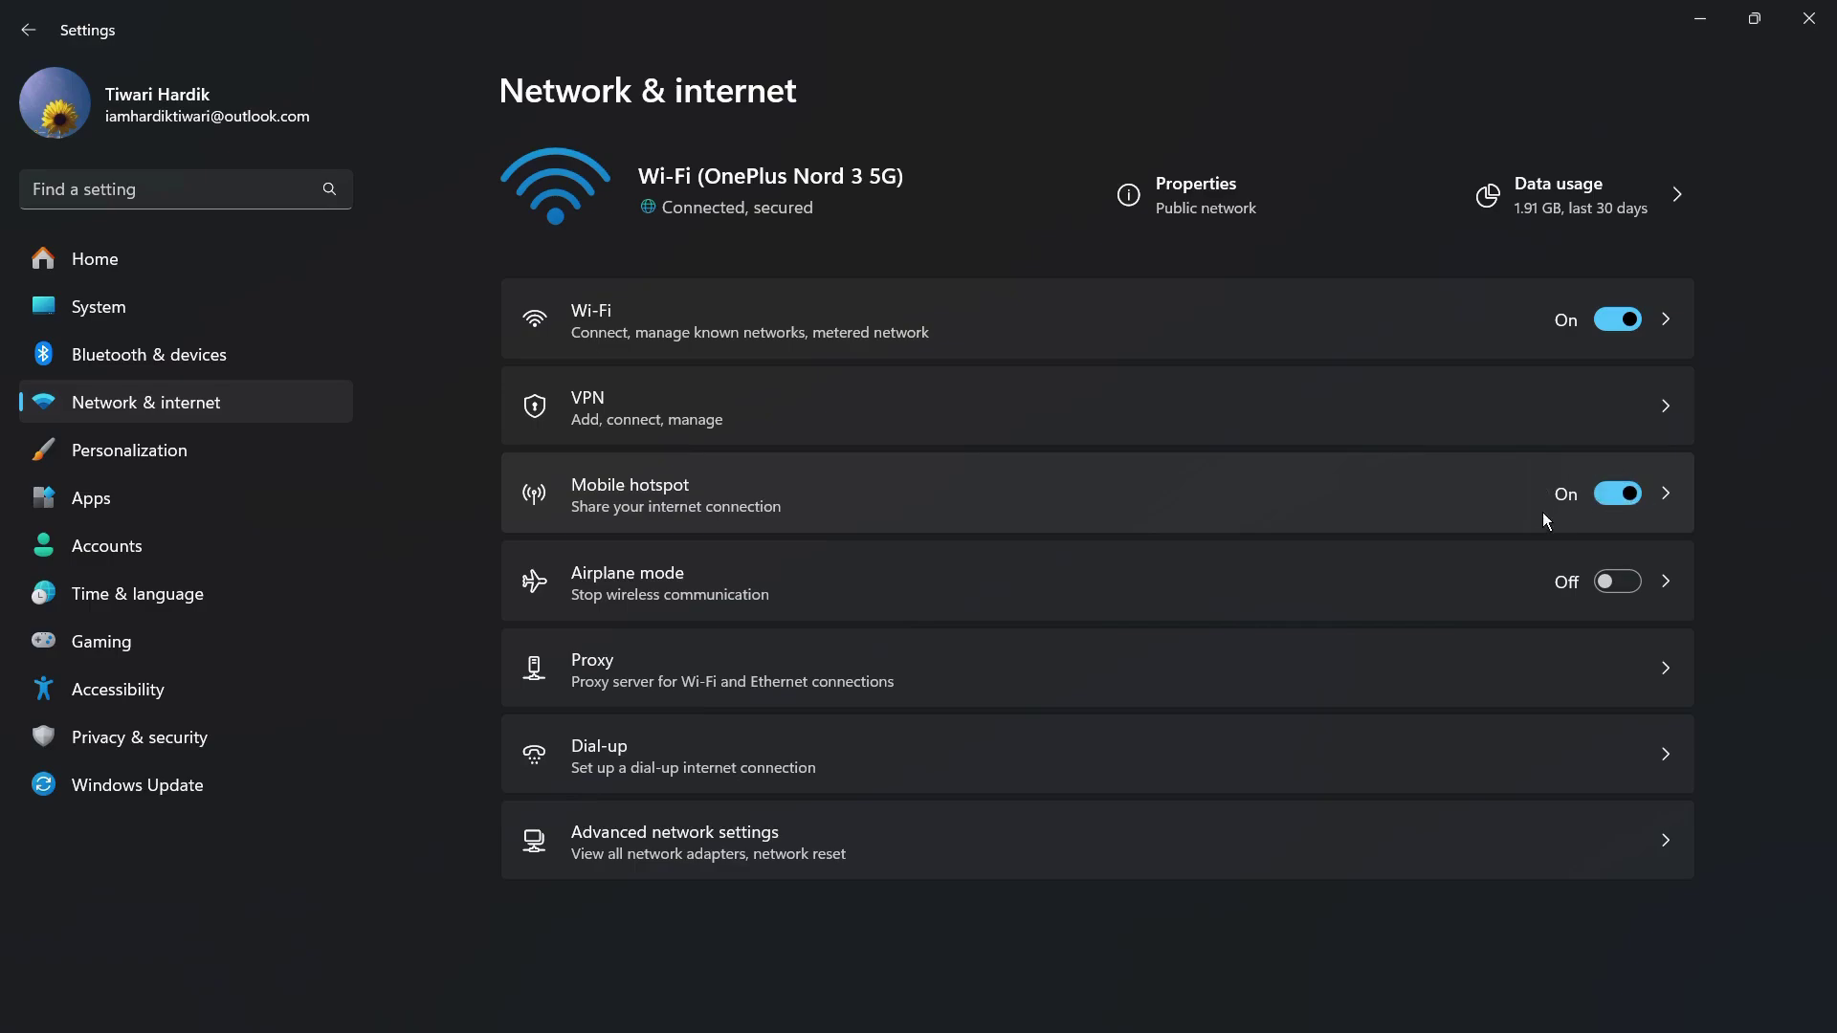
Switch the Mobile hotspot toggle to Off so the connection is no longer shared
left_click(1638, 503)
left_click(1630, 498)
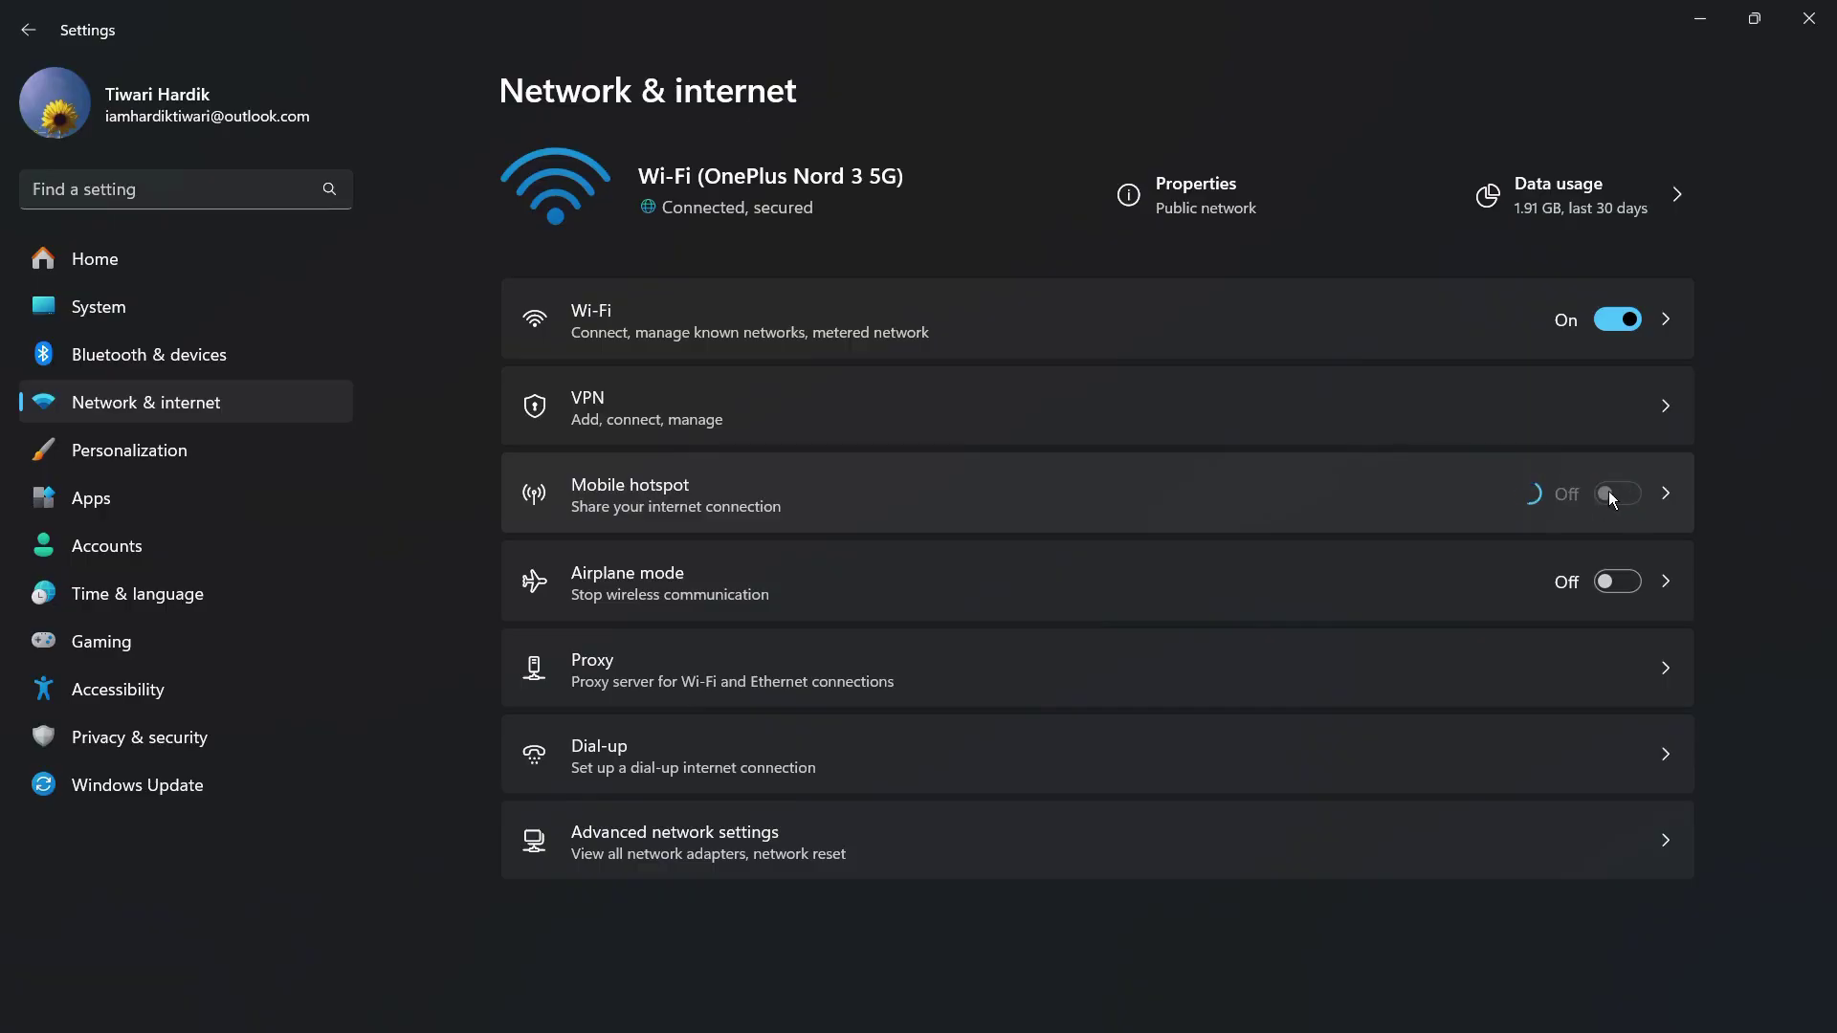